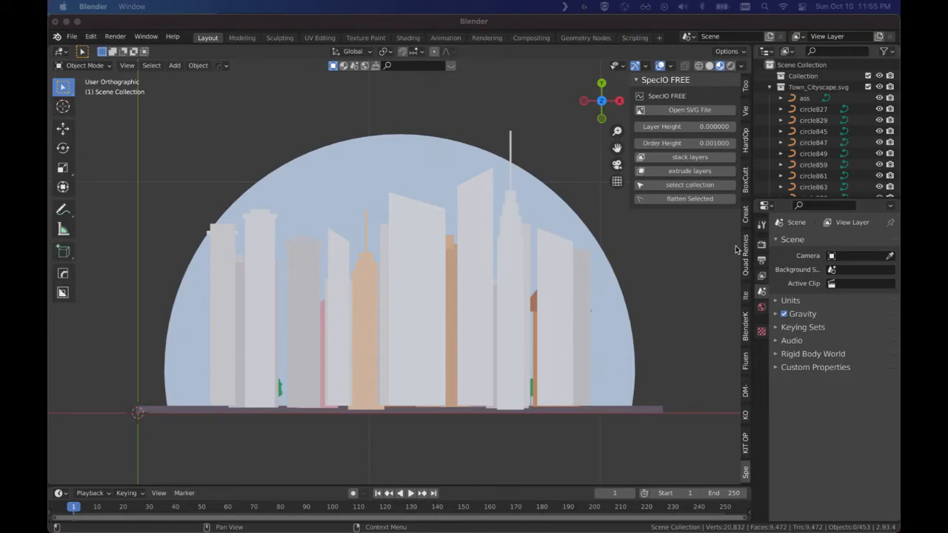
Step: Stack the imported cityscape's layers using layer height 0 and order height 0.001
left_click(682, 260)
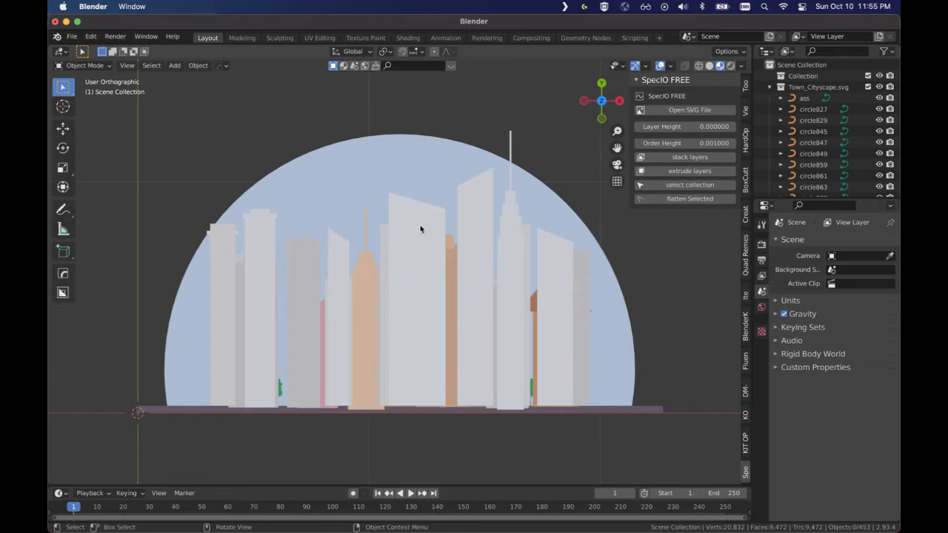
left_click(679, 158)
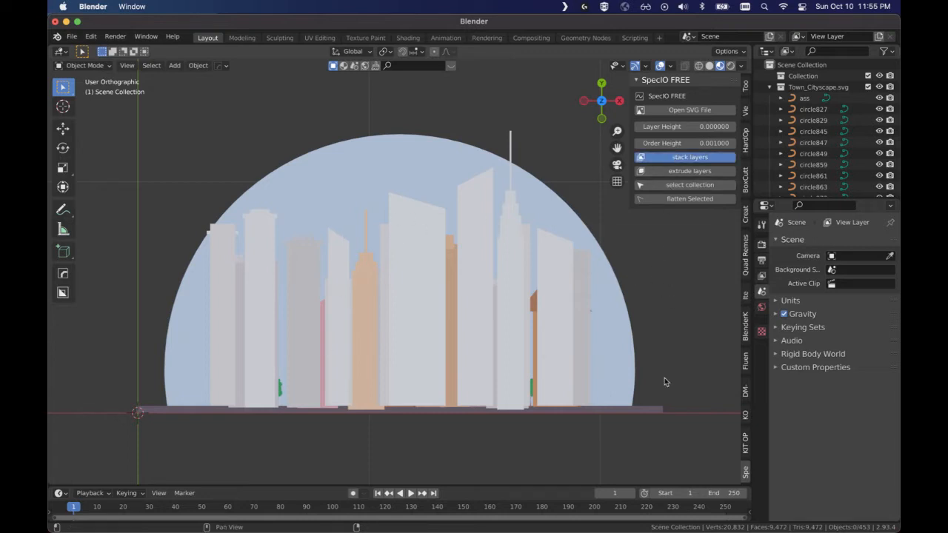
left_click(634, 412)
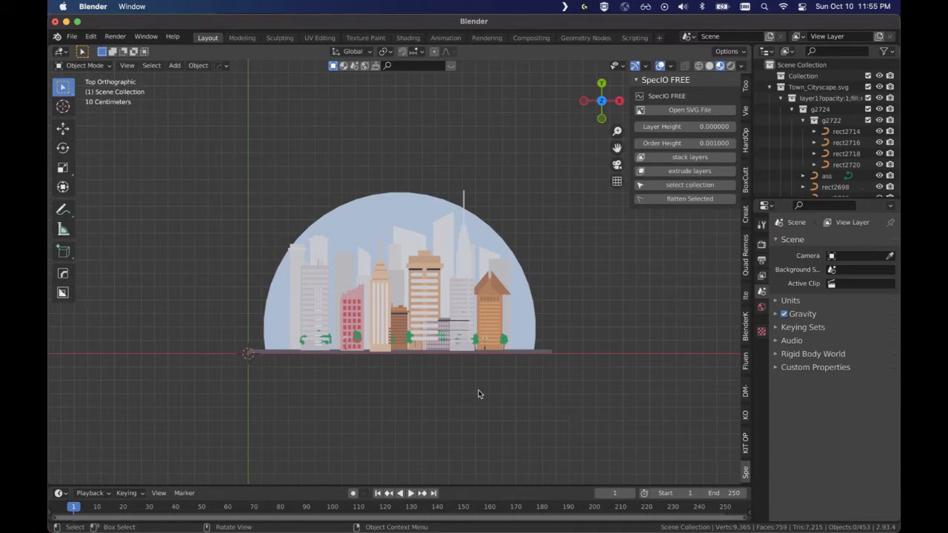
scroll(478, 393, "up", 4)
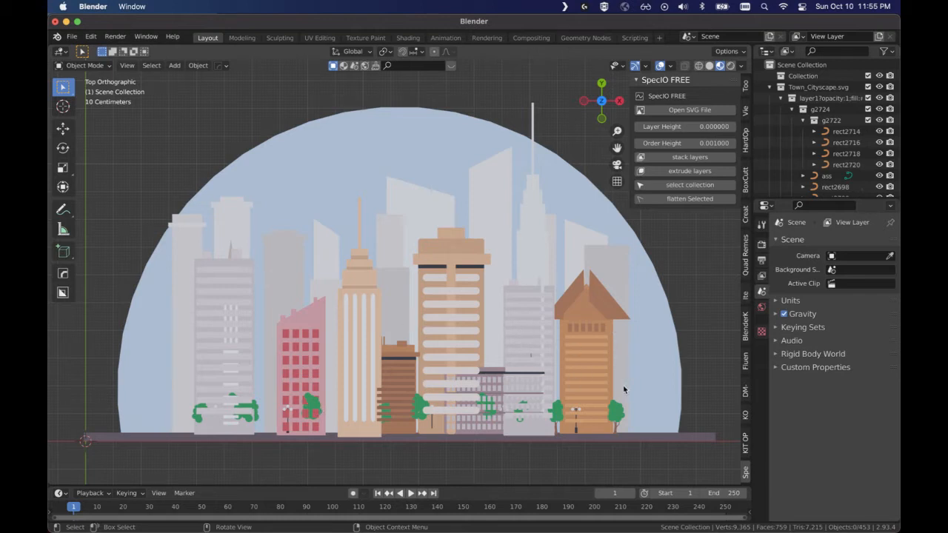
middle_click_drag(701, 391, 652, 328)
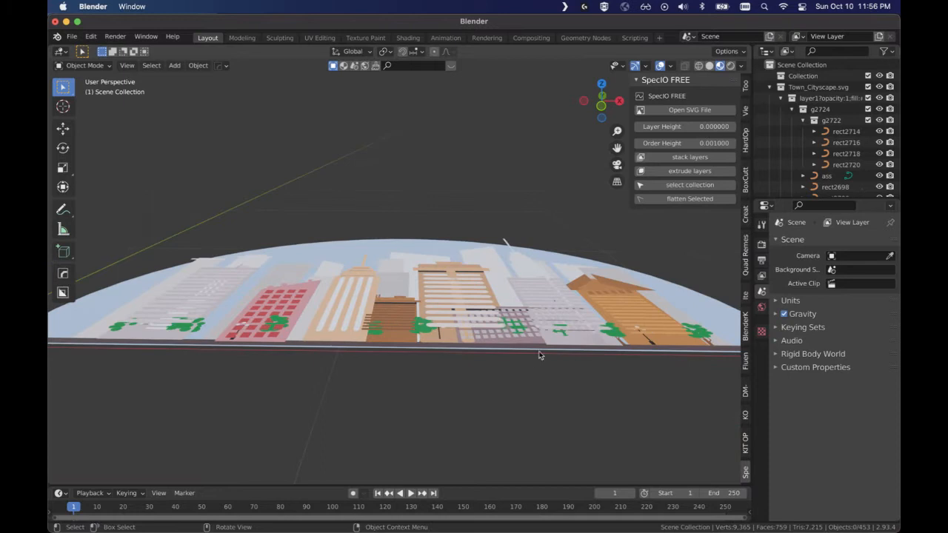
key("KP_7")
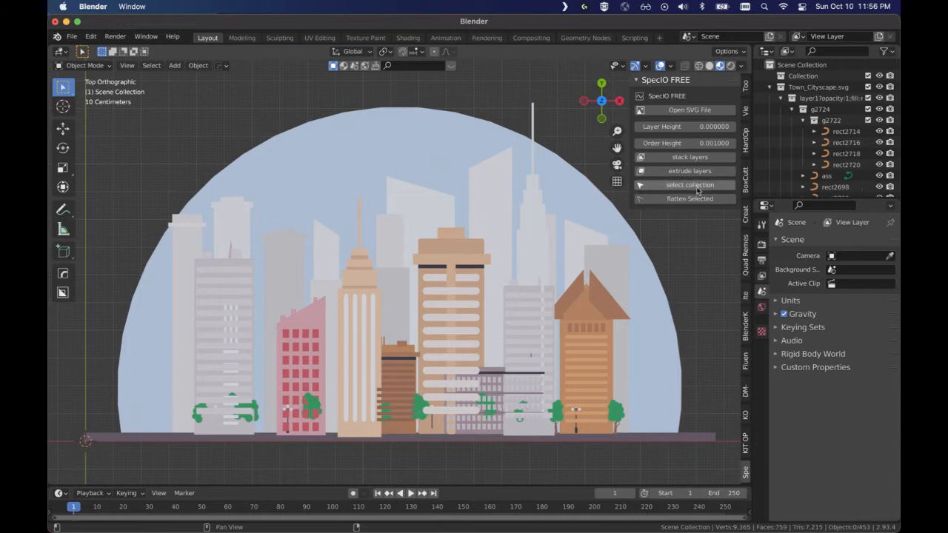
Step: Set the layer height to 0.01 and restack the cityscape layers
left_click(704, 126)
left_click(704, 247)
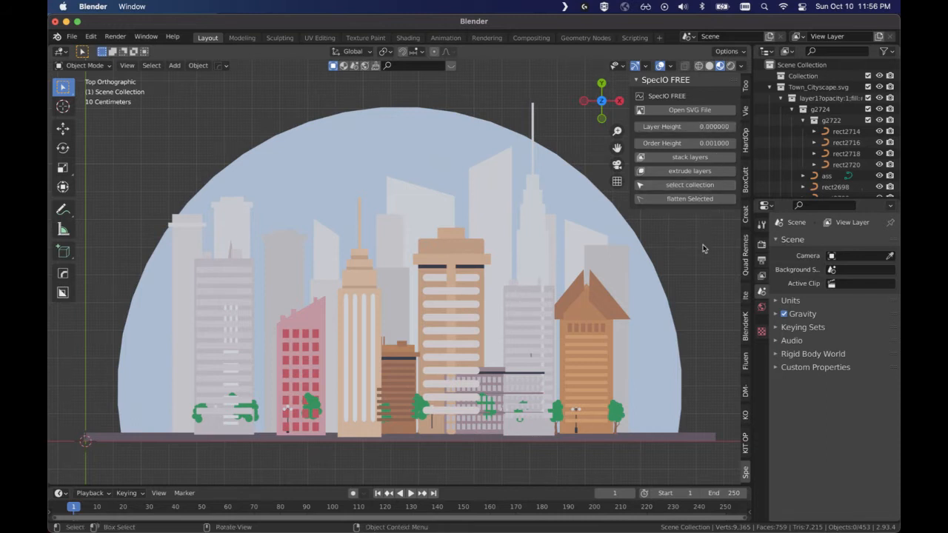
left_click(707, 126)
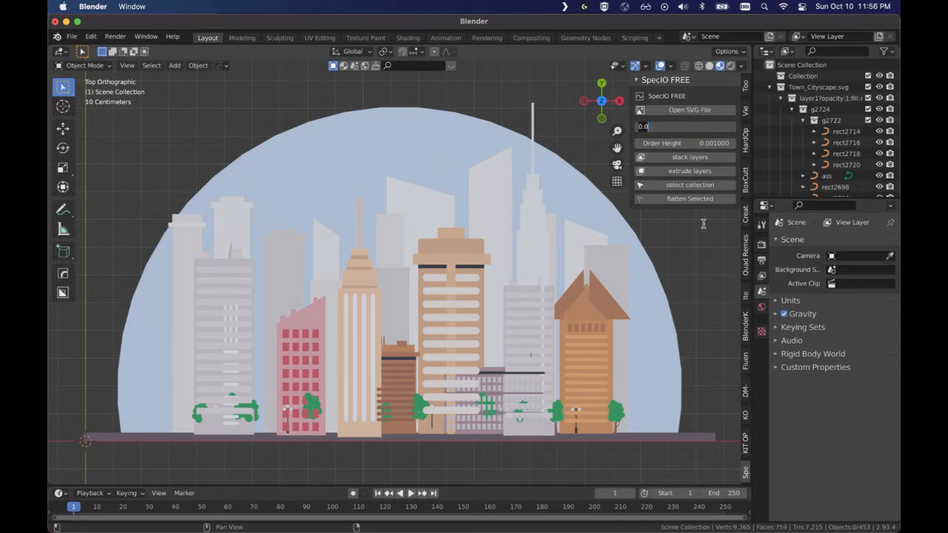
key("BackSpace")
type(".01")
key("Return")
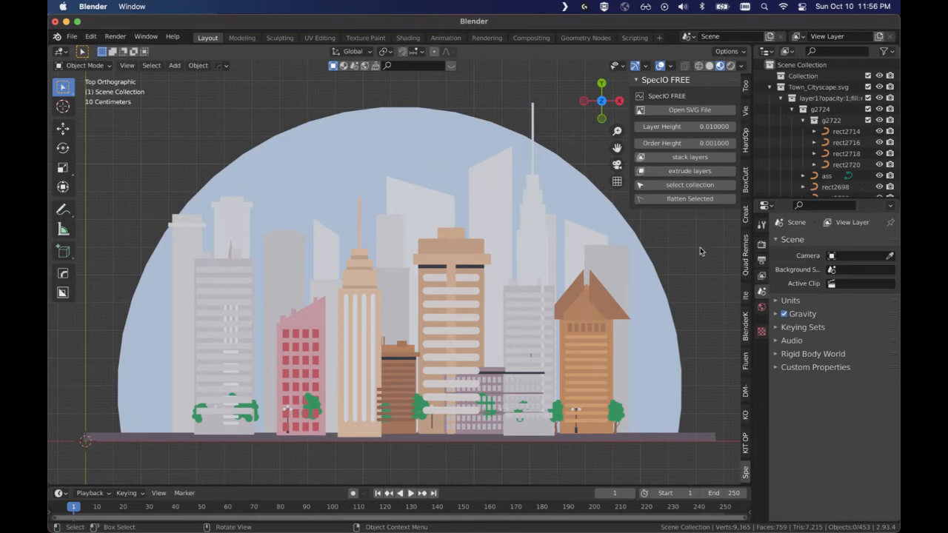
left_click(692, 157)
scroll(684, 227, "down", 4)
middle_click_drag(686, 298, 696, 260)
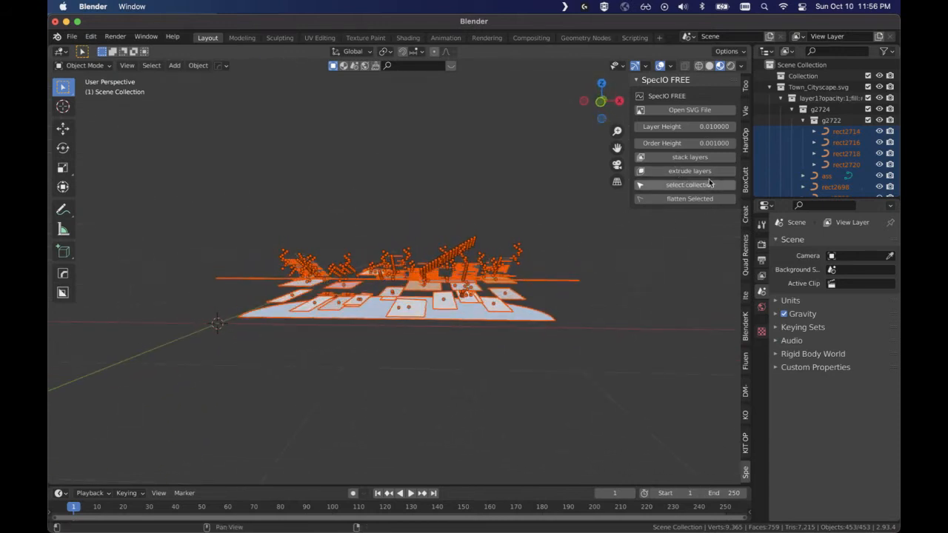
Step: Set the layer height to 0 and the order height to 0.01, and restack the cityscape layers
left_click(719, 129)
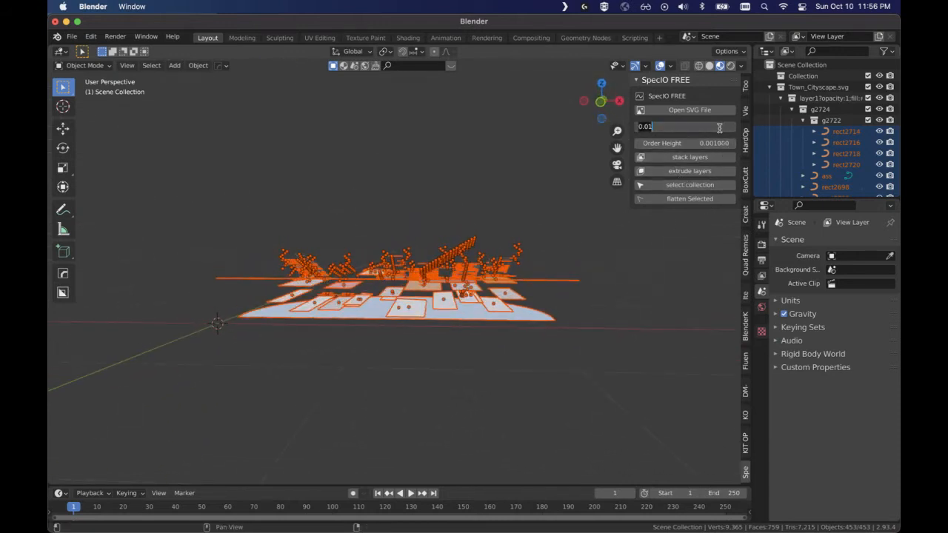
key("Return")
left_click(721, 141)
key("BackSpace")
type(".01")
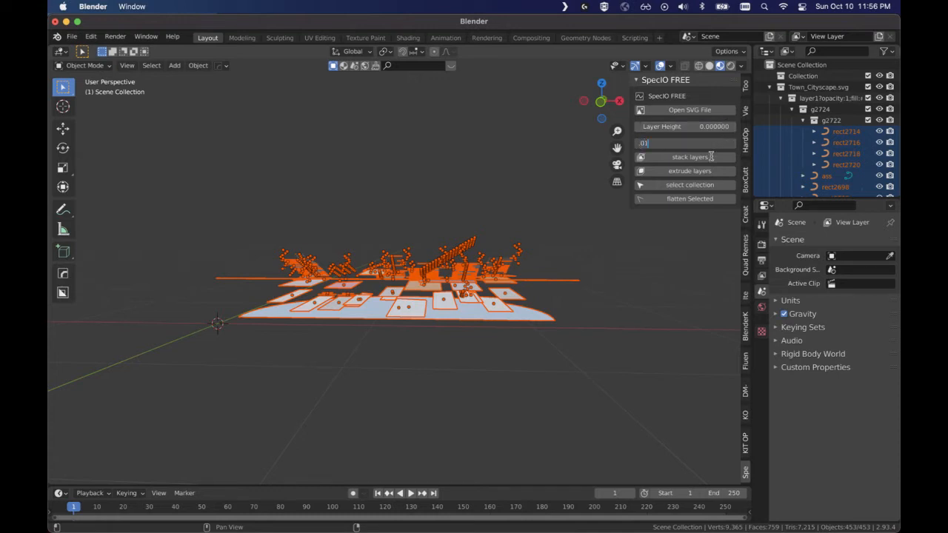
key("Return")
left_click(689, 157)
middle_click_drag(649, 415, 652, 322)
Step: Set the layer height to 0.01, restack the cityscape layers and clear the selection
left_click(711, 128)
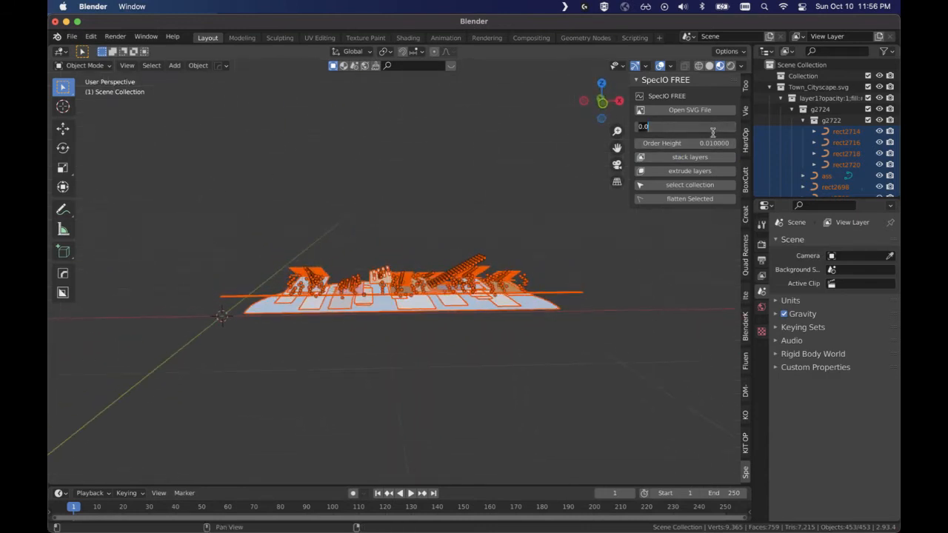
key("BackSpace")
type(".01")
key("Return")
left_click(703, 157)
middle_click_drag(633, 324, 629, 206)
middle_click_drag(639, 280, 591, 346)
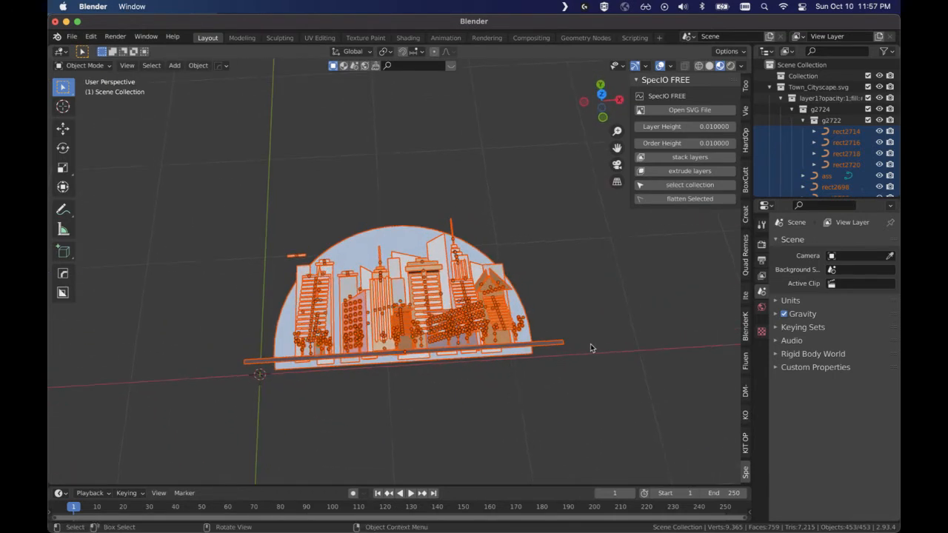
left_click(591, 348)
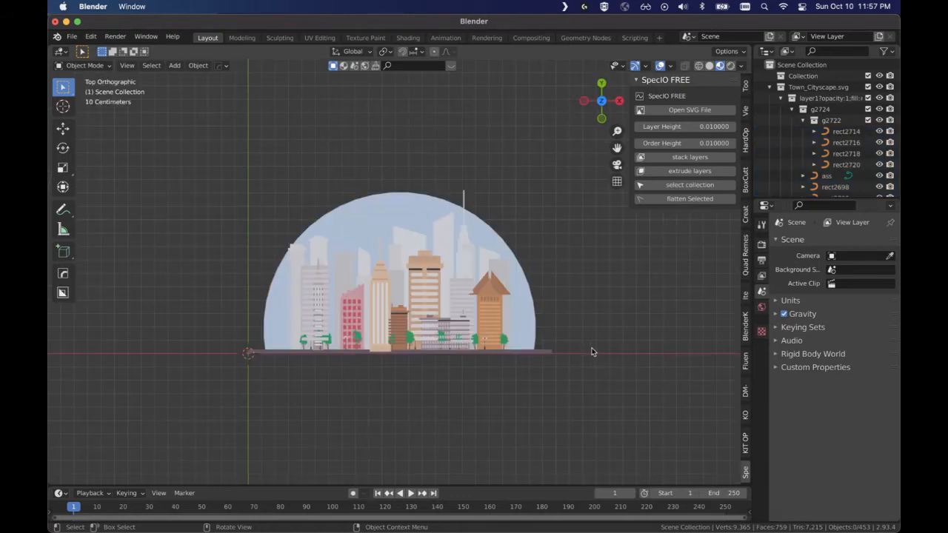
scroll(621, 332, "up", 4)
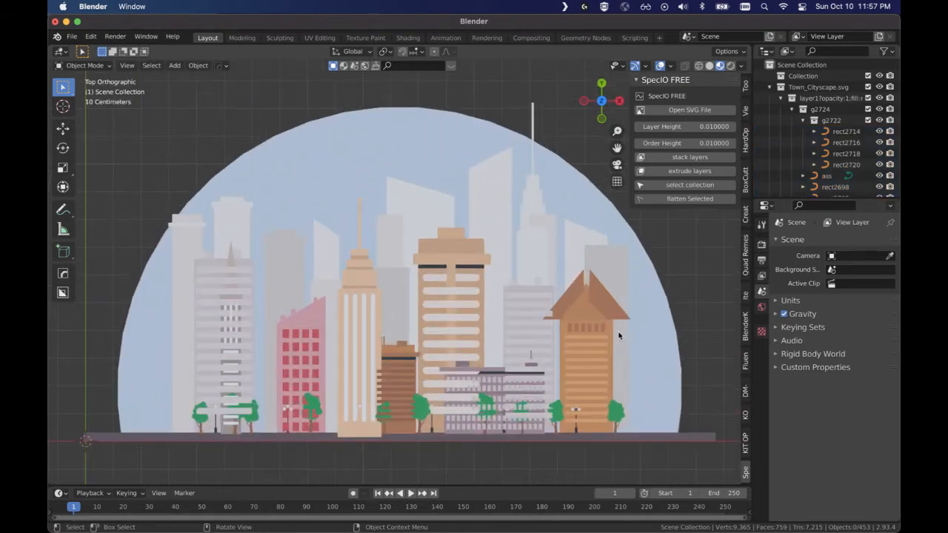
Step: Locate the g2222 collection of the central tan tower's window strips in the outliner and select all its objects
left_click(463, 283)
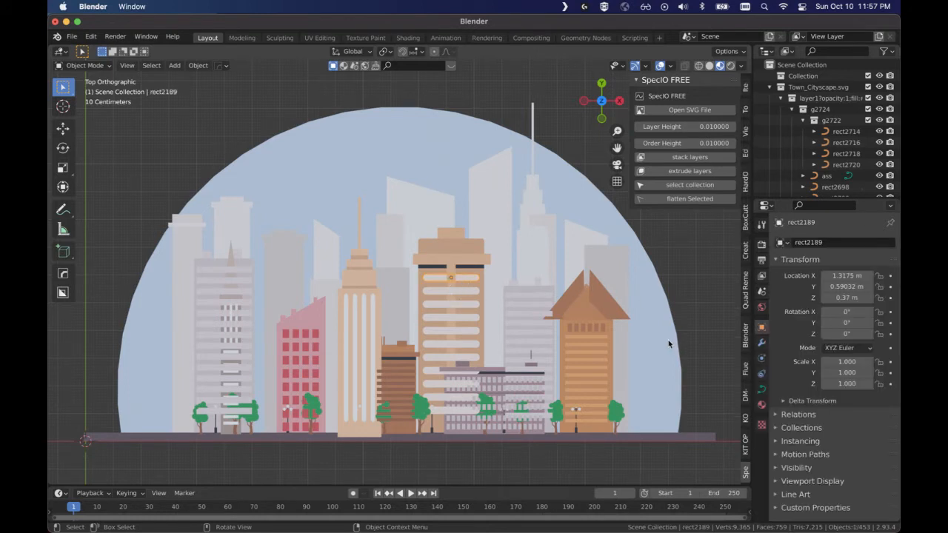
scroll(812, 173, "down", 2)
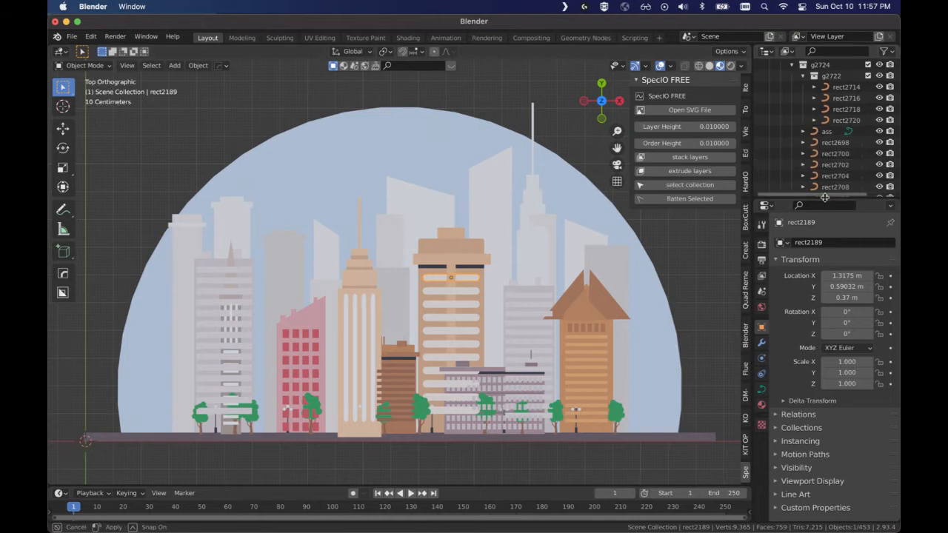
left_click_drag(826, 196, 826, 293)
scroll(820, 158, "down", 2)
scroll(820, 158, "down", 8)
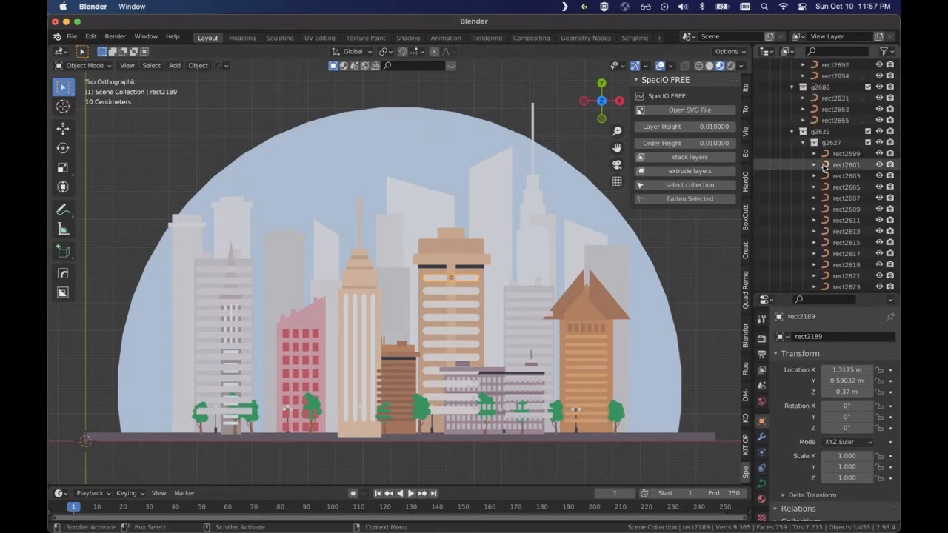
scroll(838, 183, "down", 10)
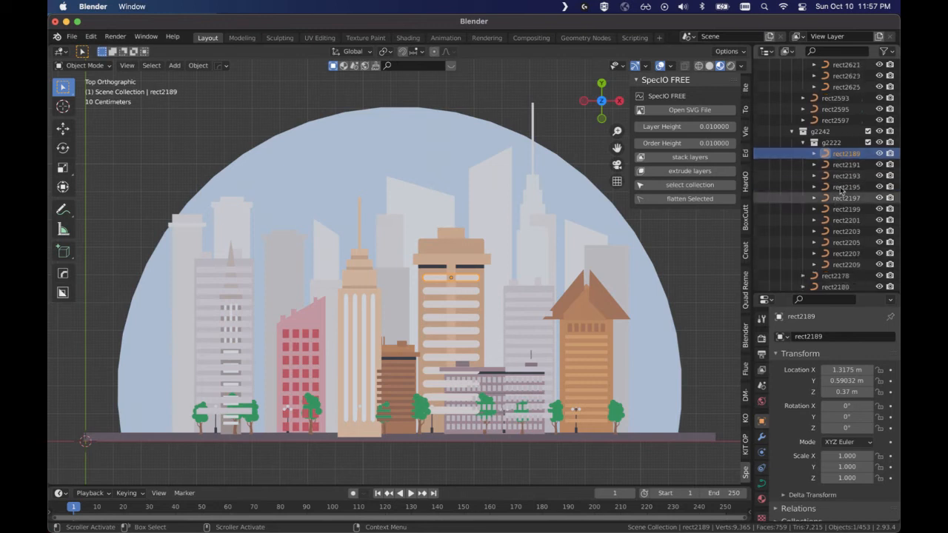
right_click(828, 144)
left_click(793, 162)
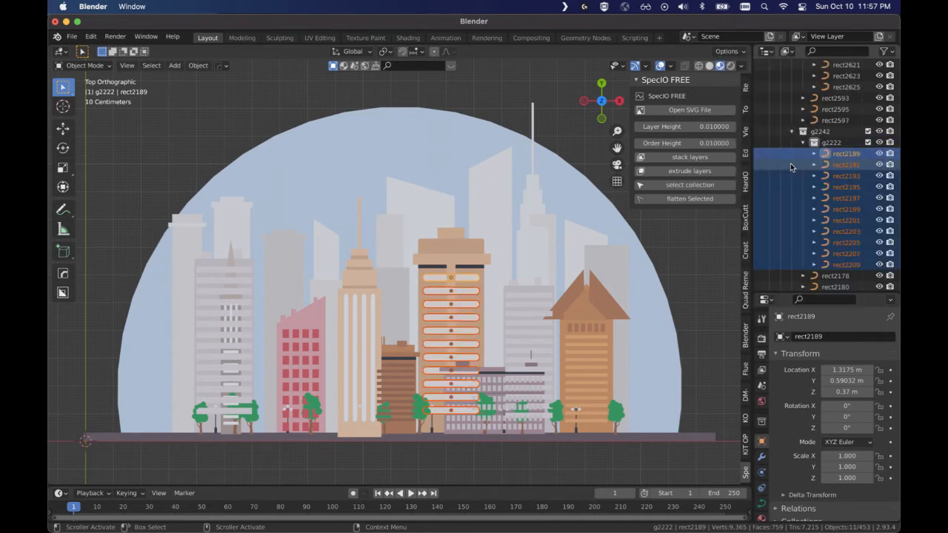
left_click(699, 261)
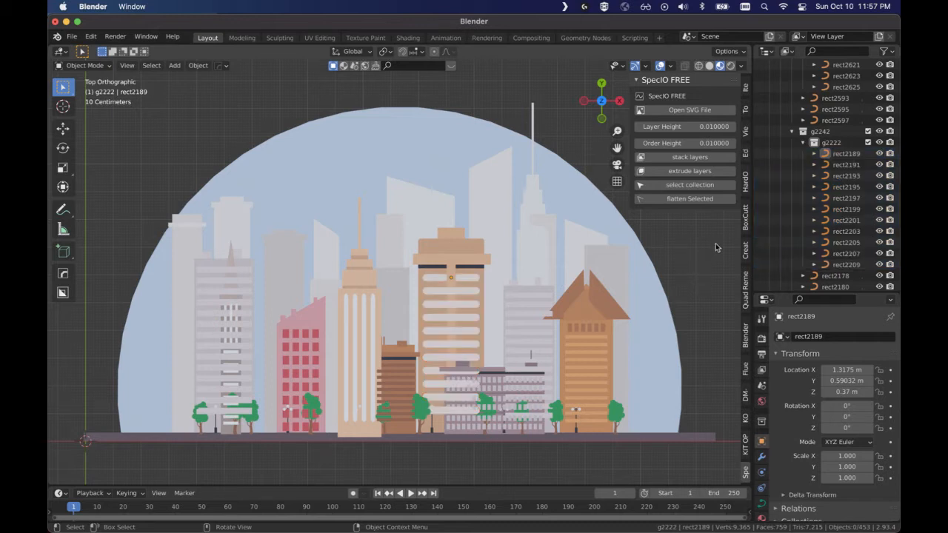
Step: Select the whole collection of window strips on the central tan tower and flatten it to one height
left_click(469, 281)
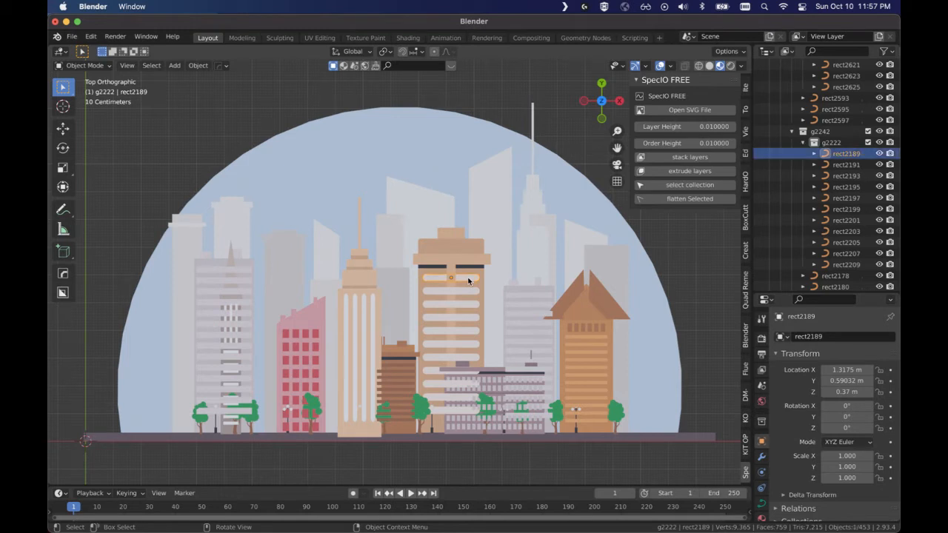
left_click(699, 190)
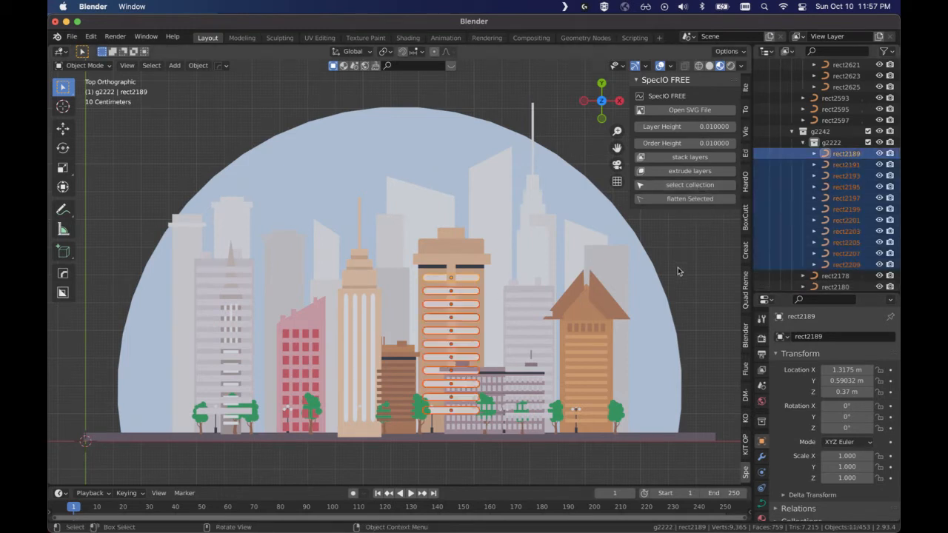
middle_click_drag(682, 271, 585, 194)
left_click(670, 199)
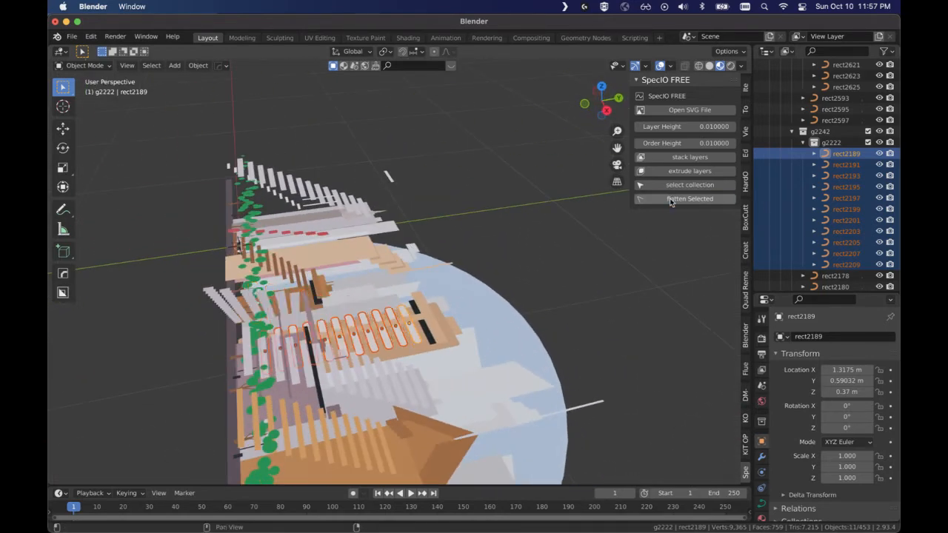
middle_click_drag(626, 354, 727, 387)
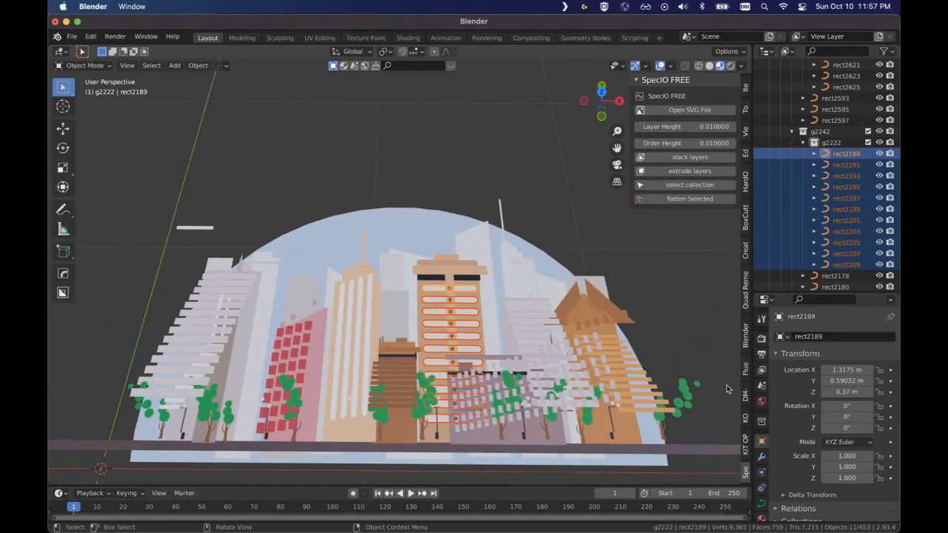
left_click(644, 295)
Step: Select the whole collection of window strips on the orange pitched-roof building and flatten it to one height
middle_click_drag(635, 292, 497, 294)
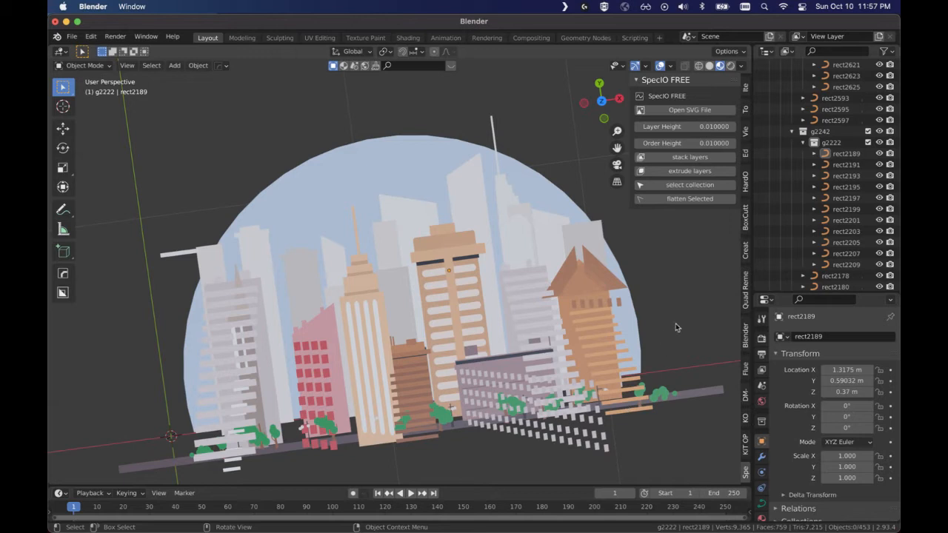
left_click(622, 409)
left_click(690, 184)
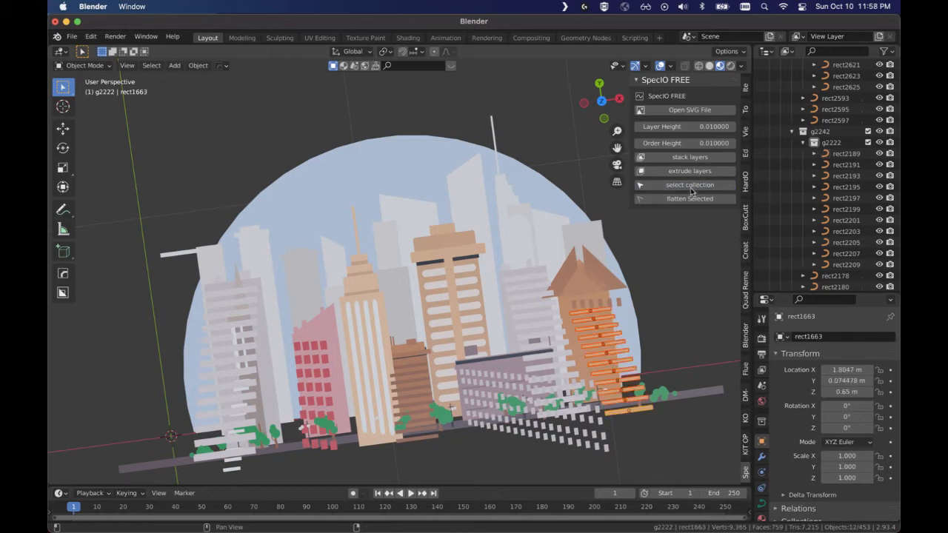
left_click(691, 200)
middle_click_drag(696, 297, 701, 259)
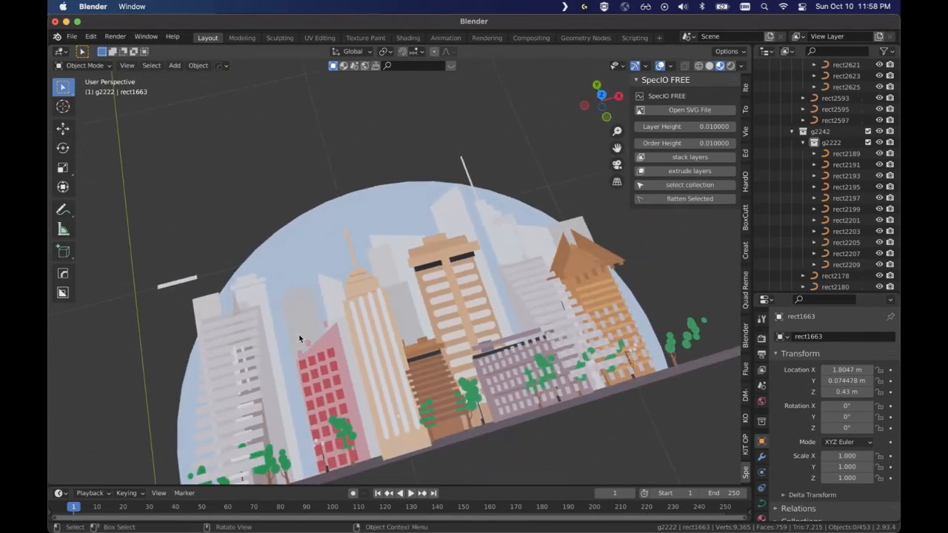
Step: Select the whole collection of the narrow grey tower with the pointed spire and flatten it
middle_click_drag(420, 321, 400, 317)
left_click(238, 269)
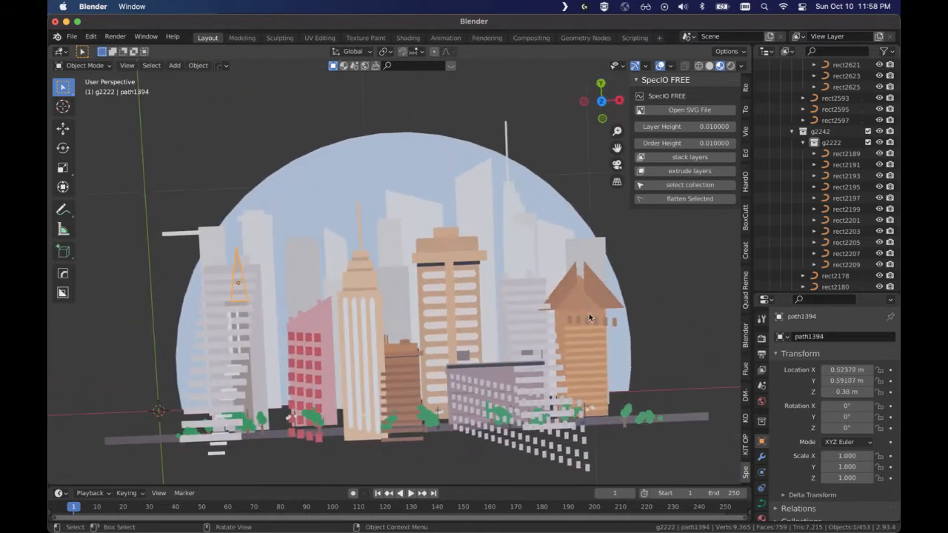
left_click(696, 185)
left_click(697, 200)
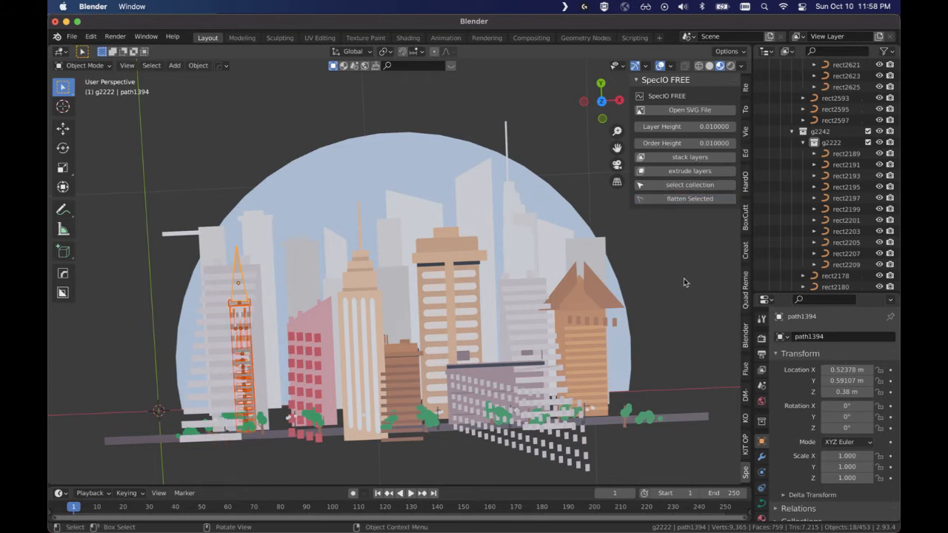
Step: Move the selected spire tower about 0.39 m up along the Z axis and clear the selection
key("g")
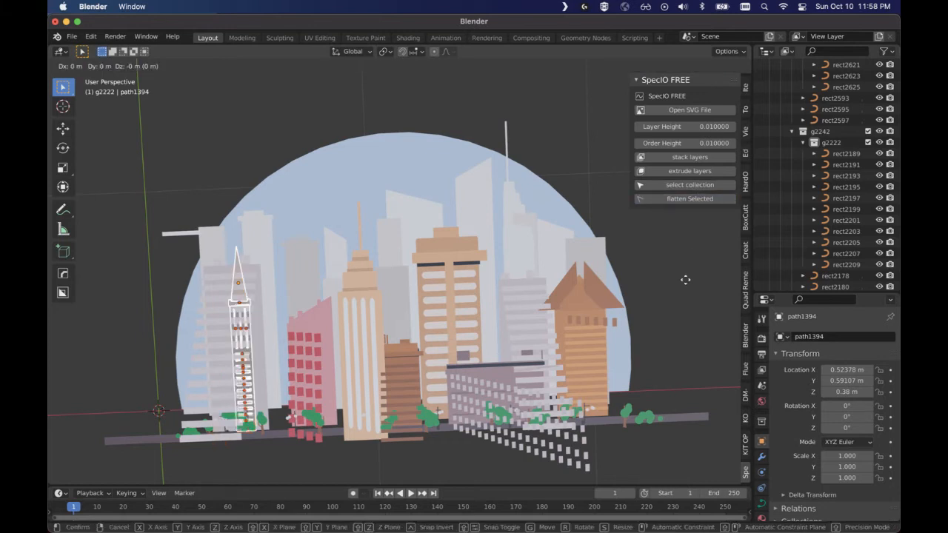
key("z")
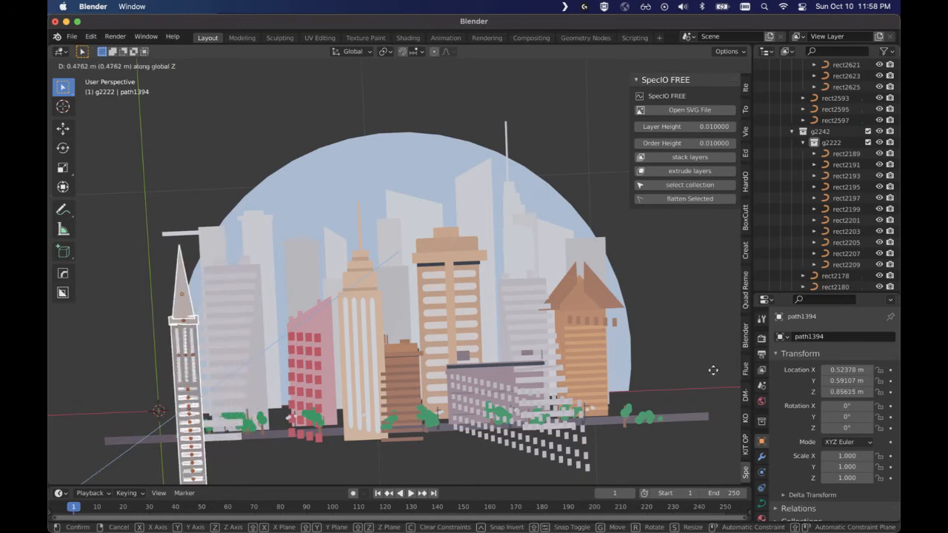
left_click(712, 363)
key("KP_7")
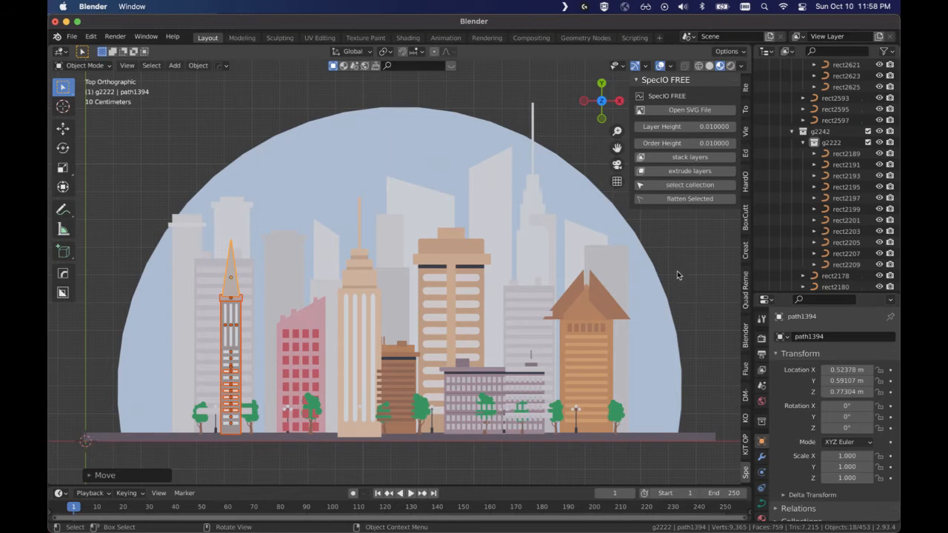
left_click(678, 273)
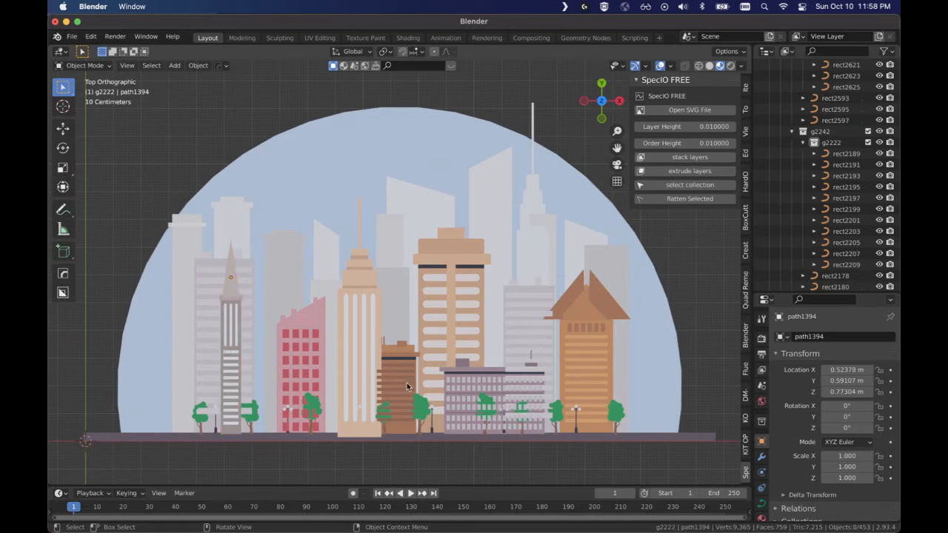
Step: Select the whole collection of the pink slanted-roof building and flatten it to one height
left_click(321, 324)
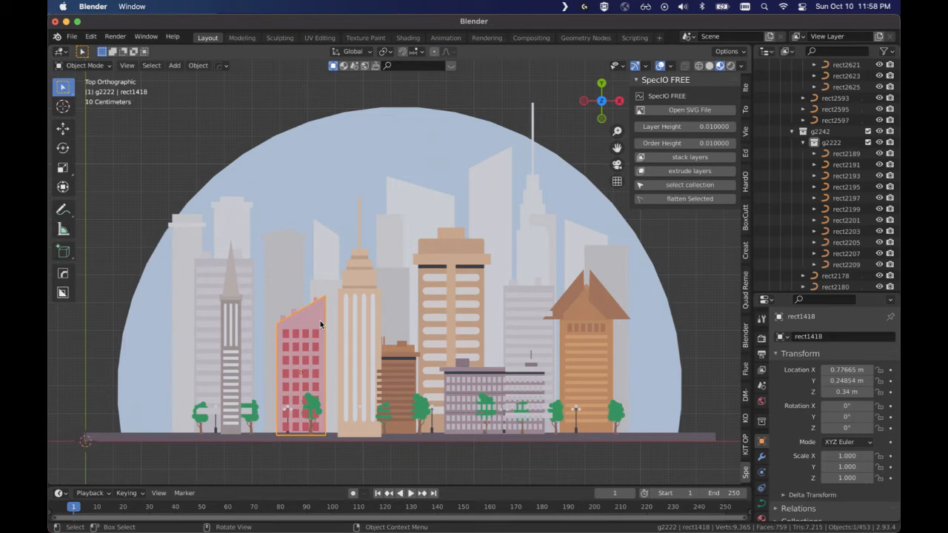
left_click(689, 186)
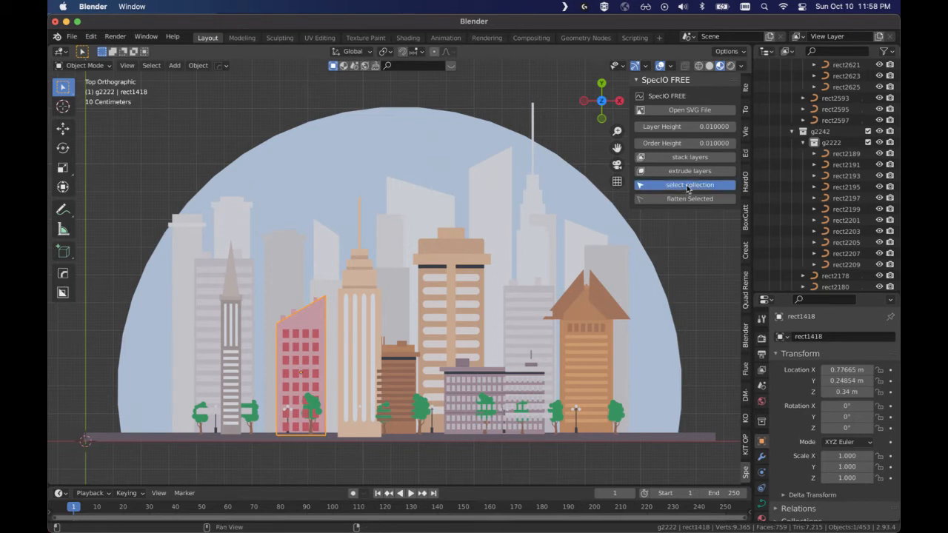
left_click(690, 200)
Step: Move the selected pink building about 1.57 m up along the Z axis, clear the selection and check the depth from an angle
key("g")
key("z")
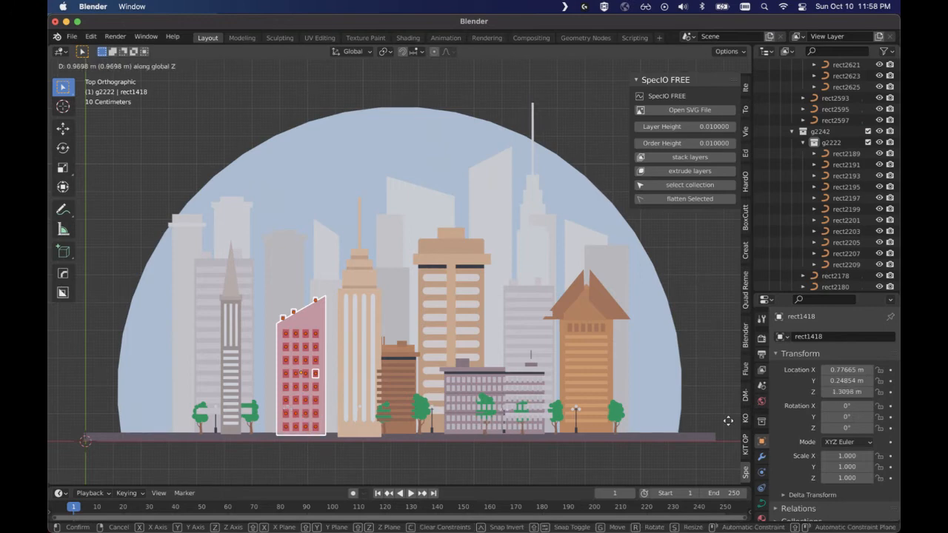
left_click(725, 457)
mouse_move(699, 304)
middle_mouse_down()
mouse_move(689, 374)
mouse_move(696, 193)
mouse_move(693, 315)
middle_mouse_up()
left_click(686, 328)
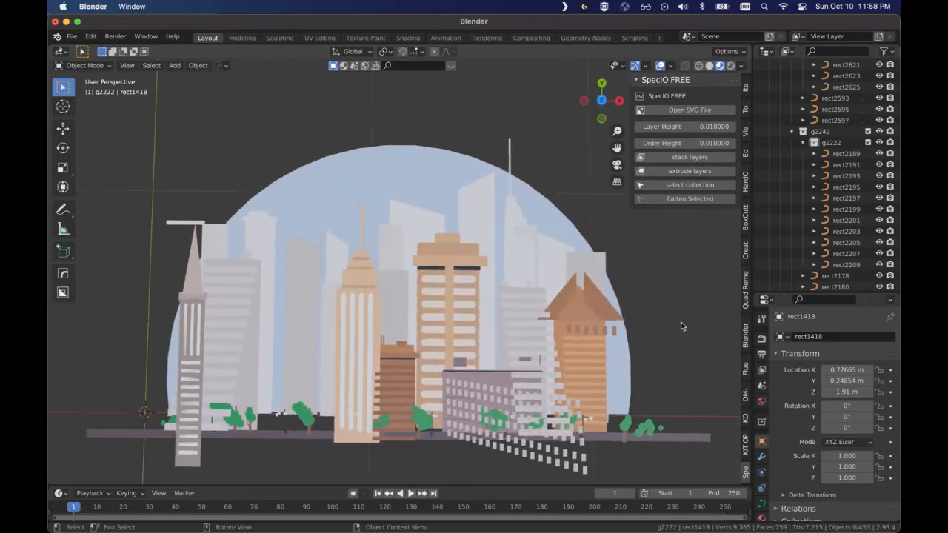
key("KP_7")
Step: Select the whole collection of the low purple building and flatten it to one height
left_click(480, 372)
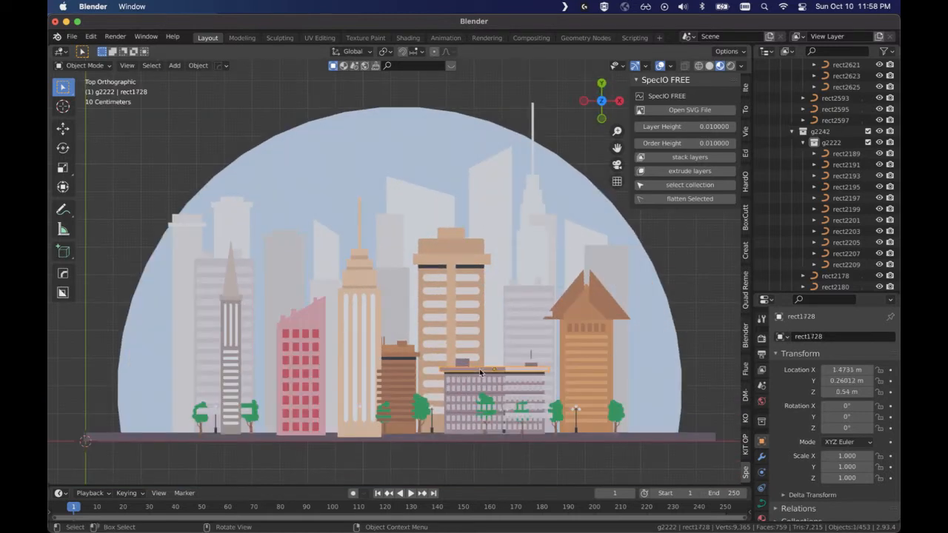
left_click(689, 186)
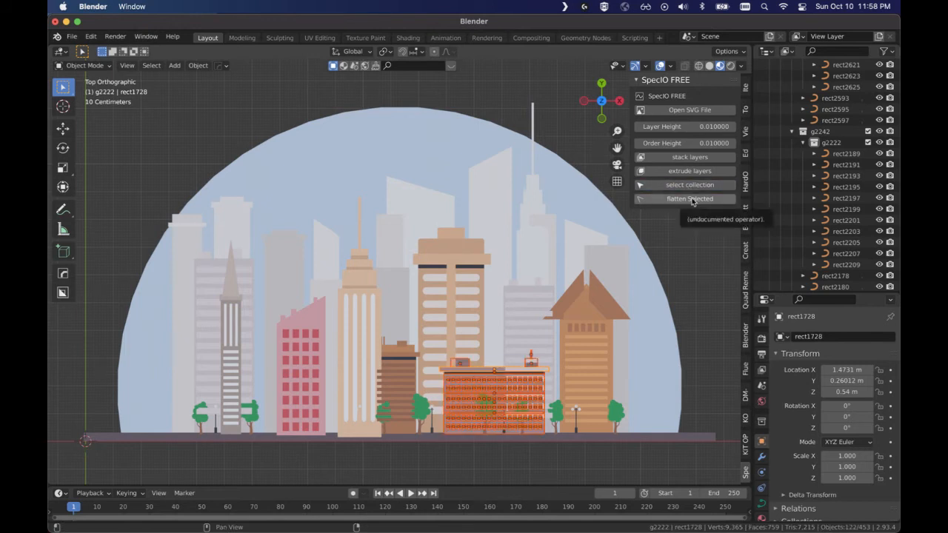
left_click(692, 200)
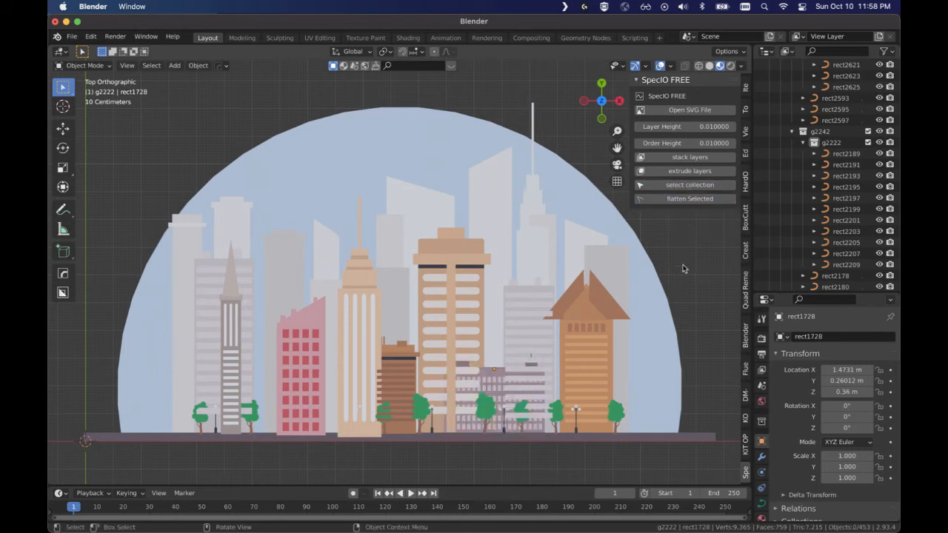
Step: Isolate the low purple building by selecting its collection, inverting the selection and hiding all other objects
left_click(491, 376)
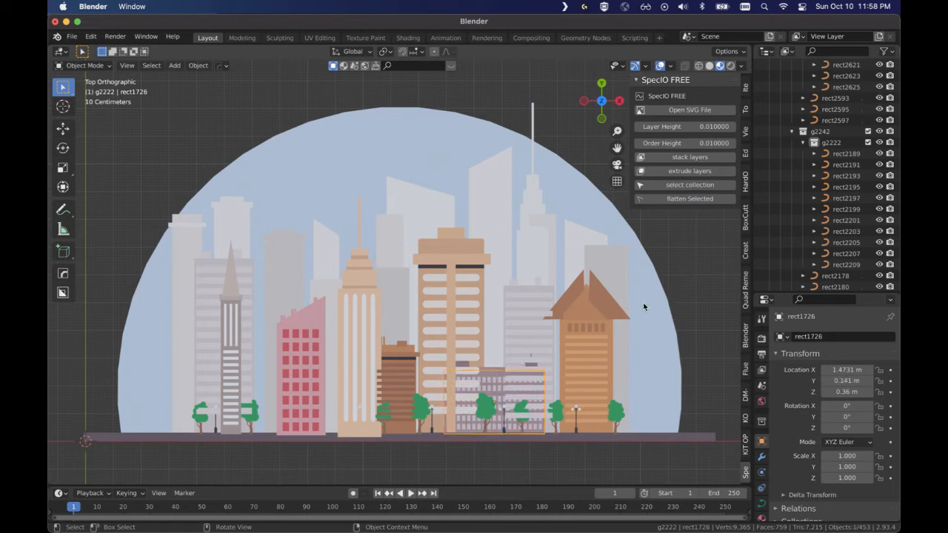
left_click(695, 187)
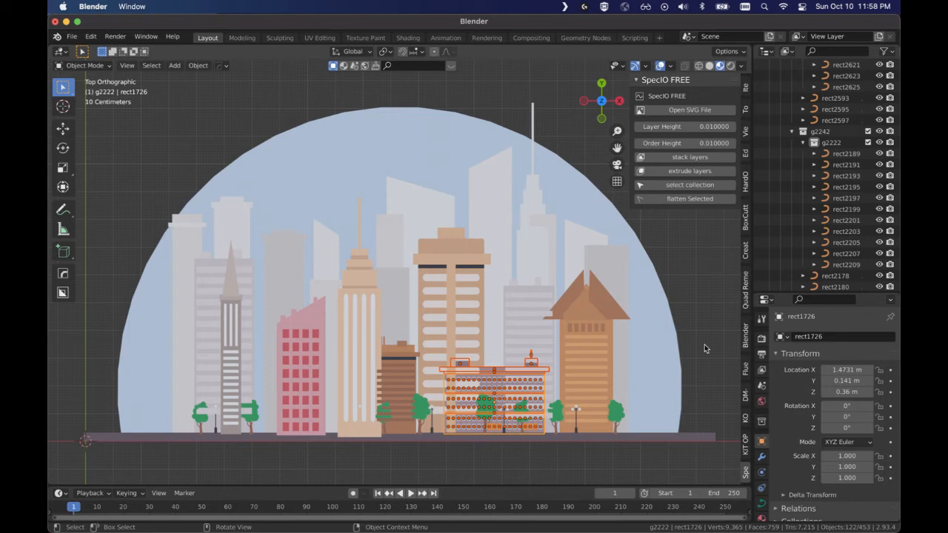
key("ctrl+i")
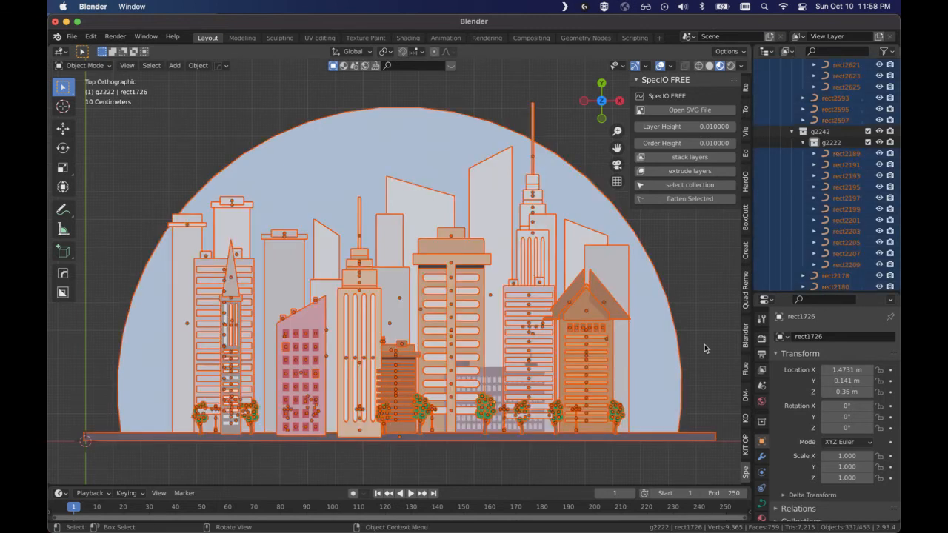
key("h")
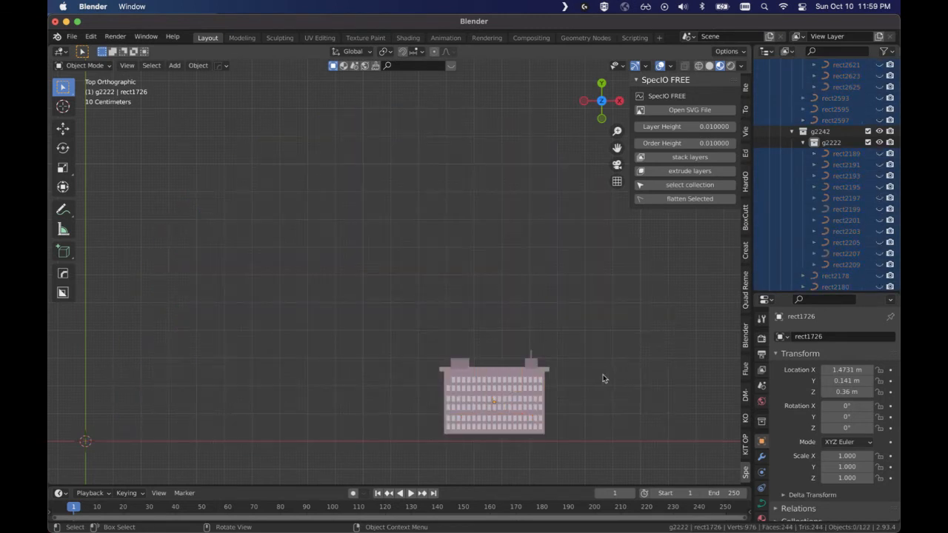
Step: Move the purple building's thin roof ledge about 0.001 m up along the Z axis
left_click(518, 375)
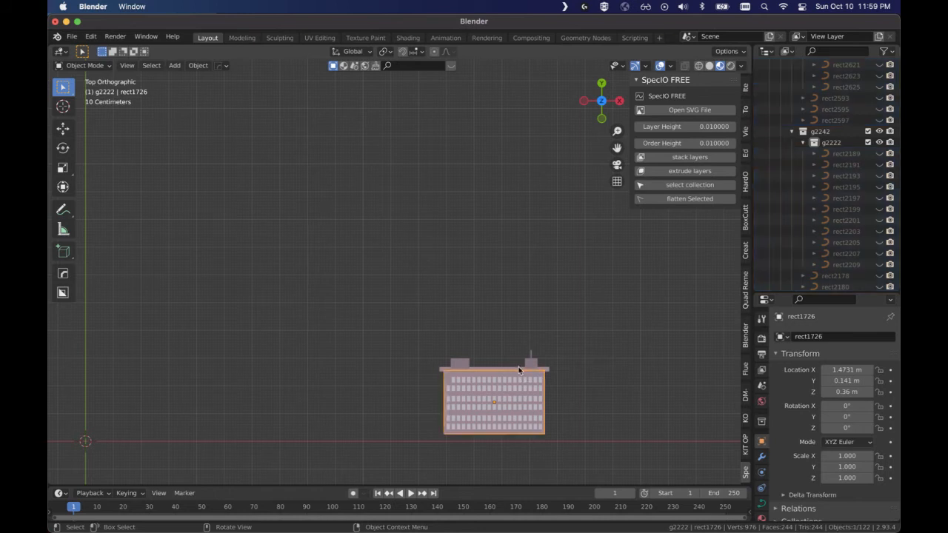
left_click(518, 370)
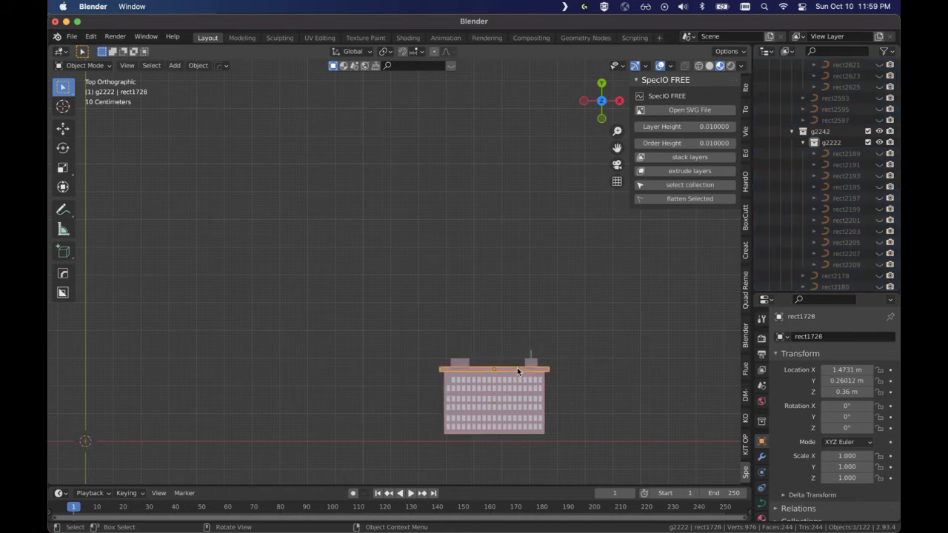
key("g")
key("z")
left_click(672, 372)
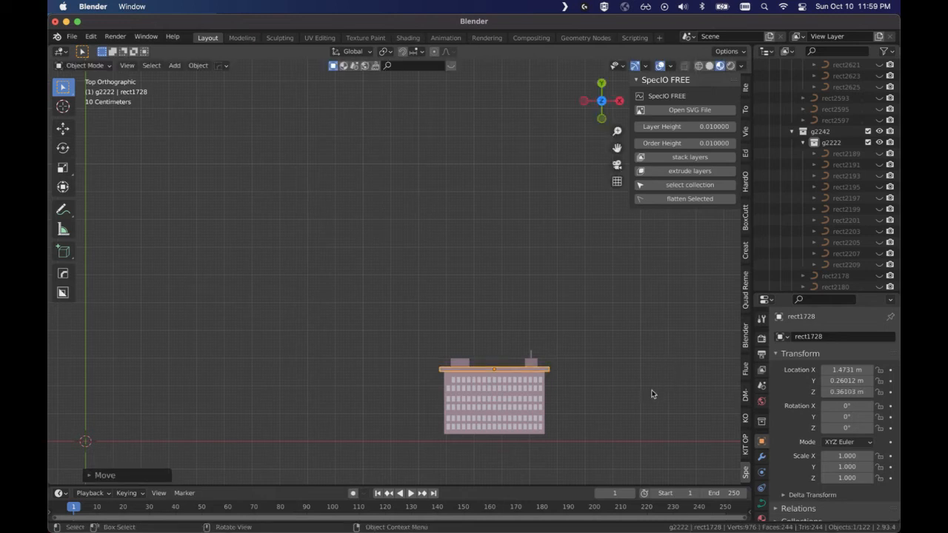
Step: Clear the selection on the purple building and unhide all the other cityscape objects
left_click(644, 394)
left_click_drag(437, 339, 591, 449)
left_click(627, 395)
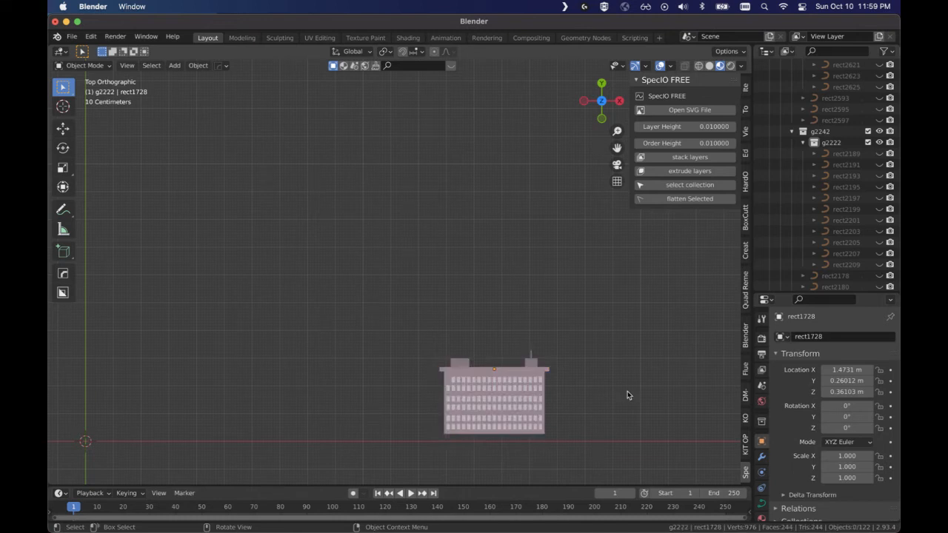
key("alt+h")
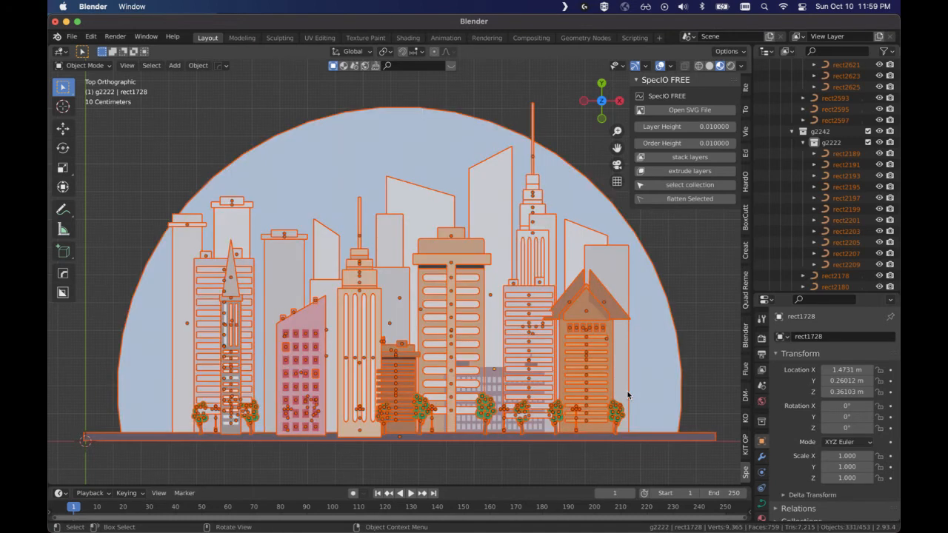
Step: Select the purple building's whole collection and move it about 0.47 m up along the Z axis
left_click(489, 371)
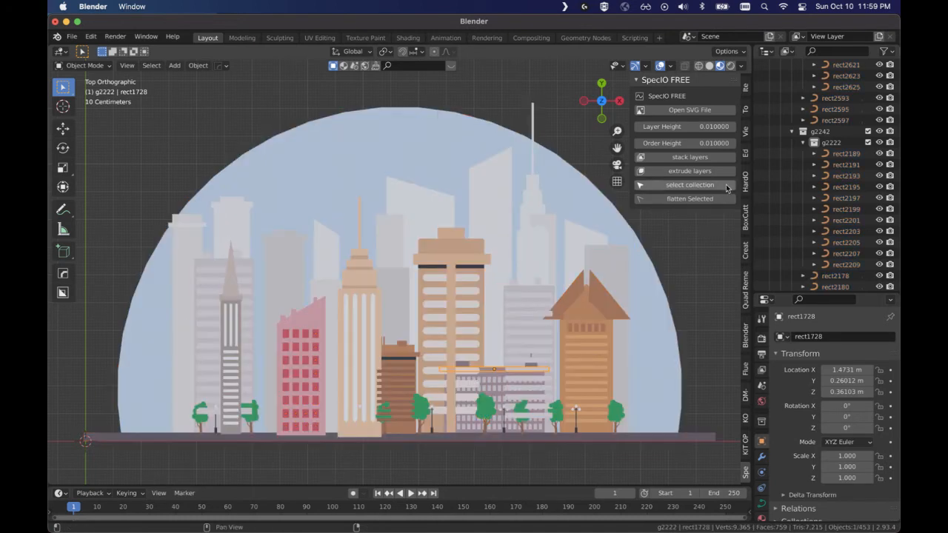
left_click(713, 192)
key("g")
key("z")
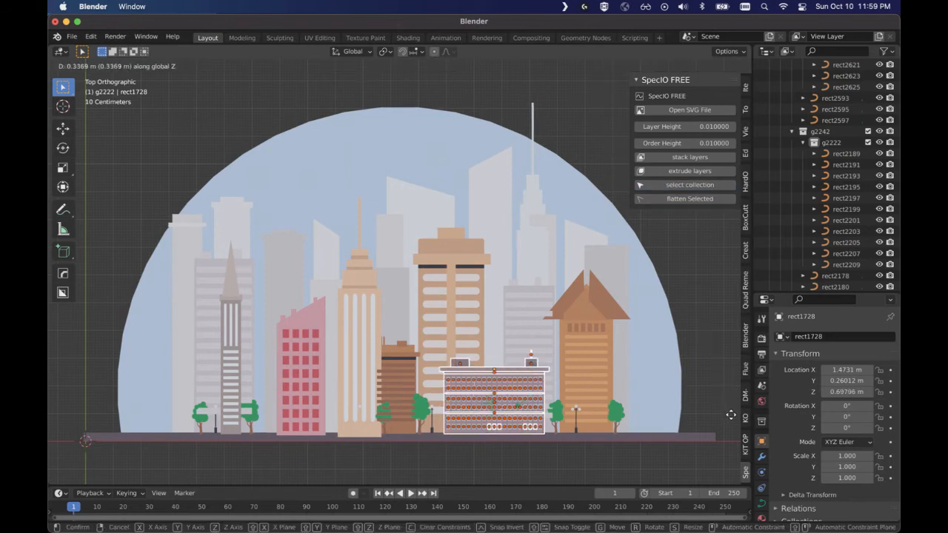
left_click(735, 428)
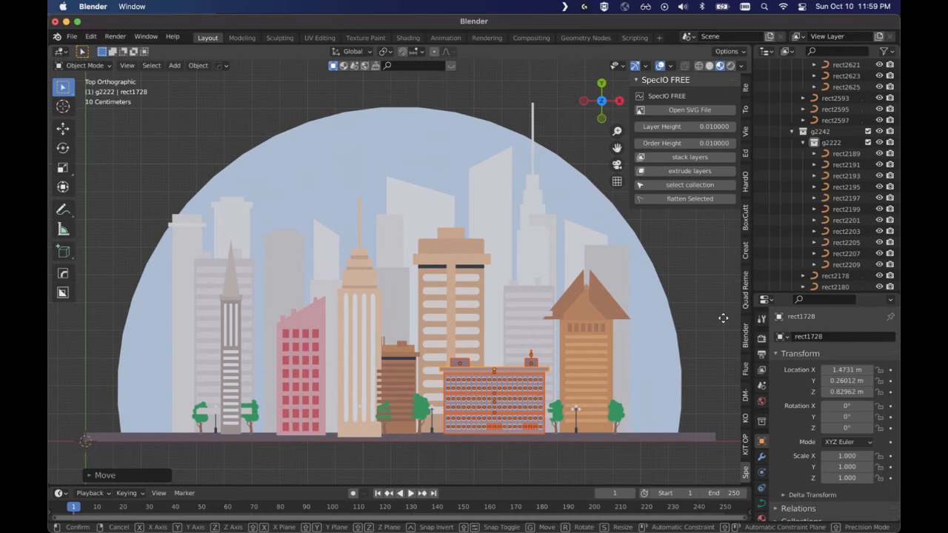
Step: Move the selected purple building about 0.38 m back down along the Z axis and clear the selection
key("g")
key("z")
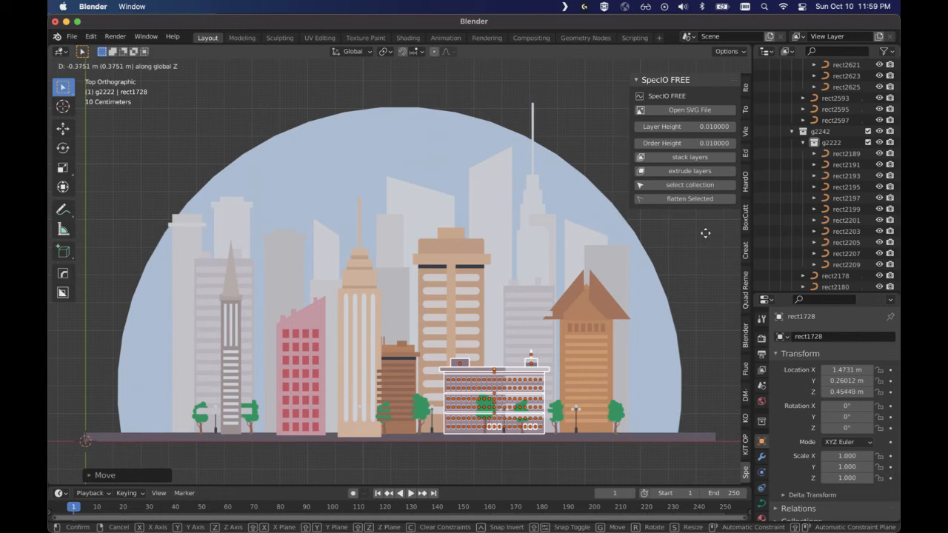
left_click(705, 233)
left_click(706, 366)
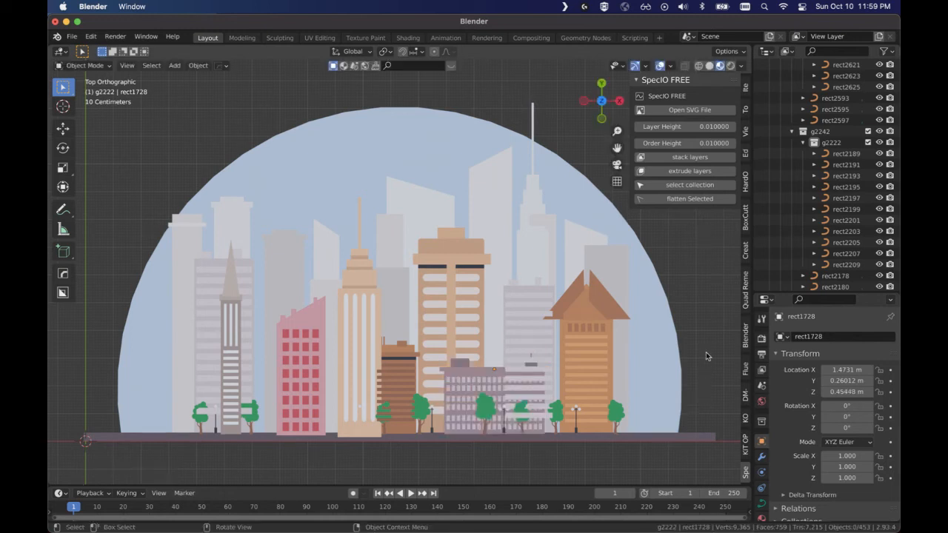
Step: Select the whole collection of the light grey striped tower behind the purple building, flatten it and clear the selection
left_click(532, 296)
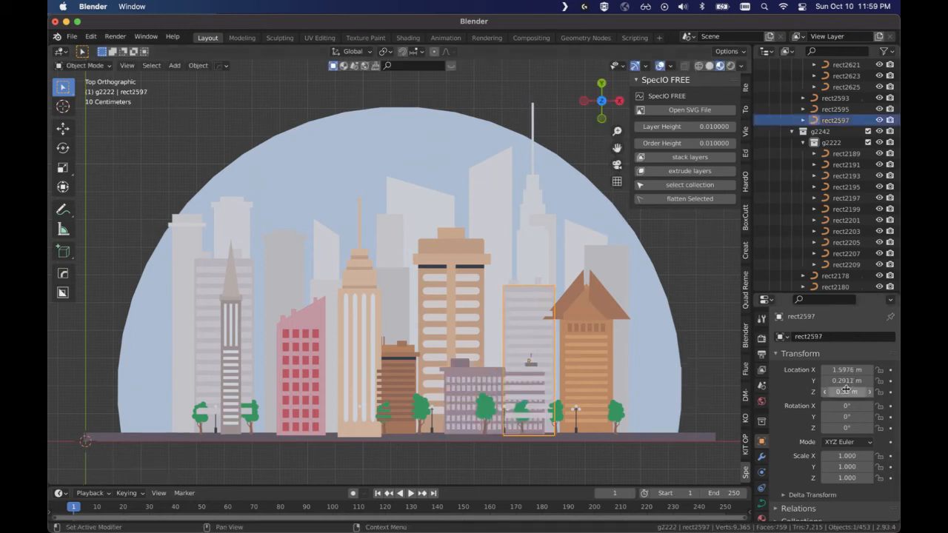
left_click(692, 185)
left_click(702, 200)
left_click(710, 320)
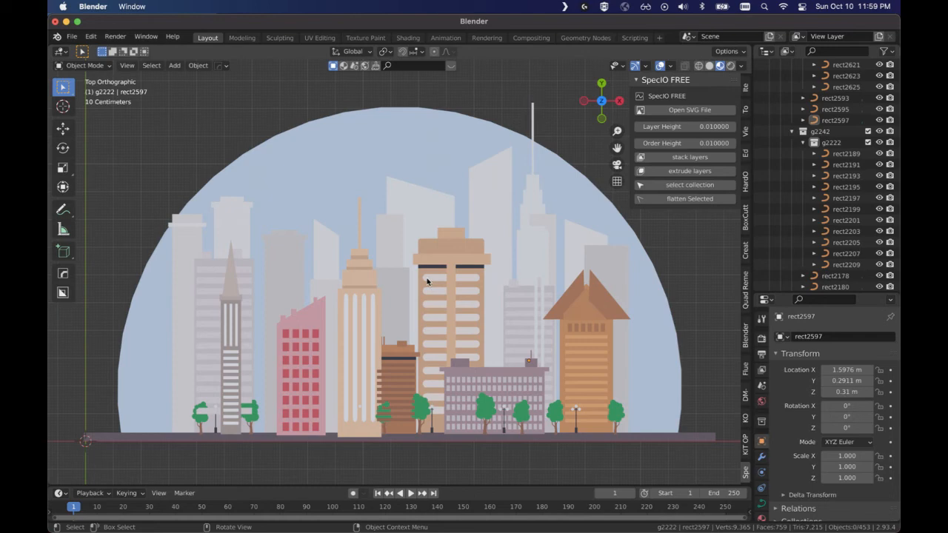
middle_click_drag(704, 332, 696, 299)
key("KP_7")
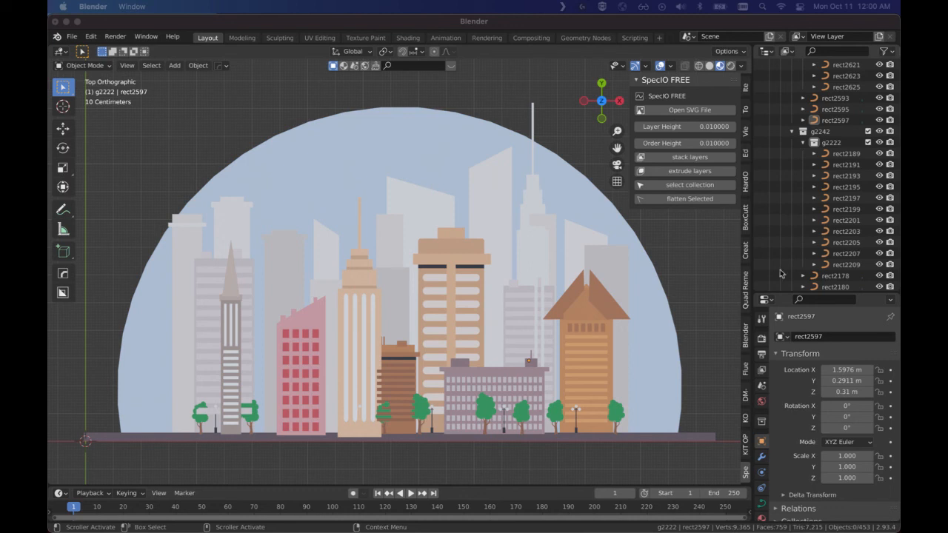
left_click(699, 252)
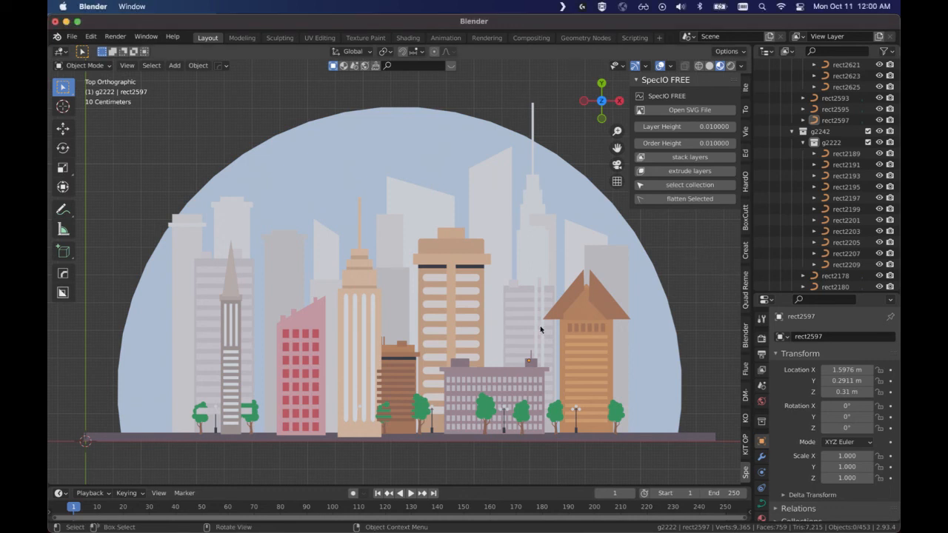